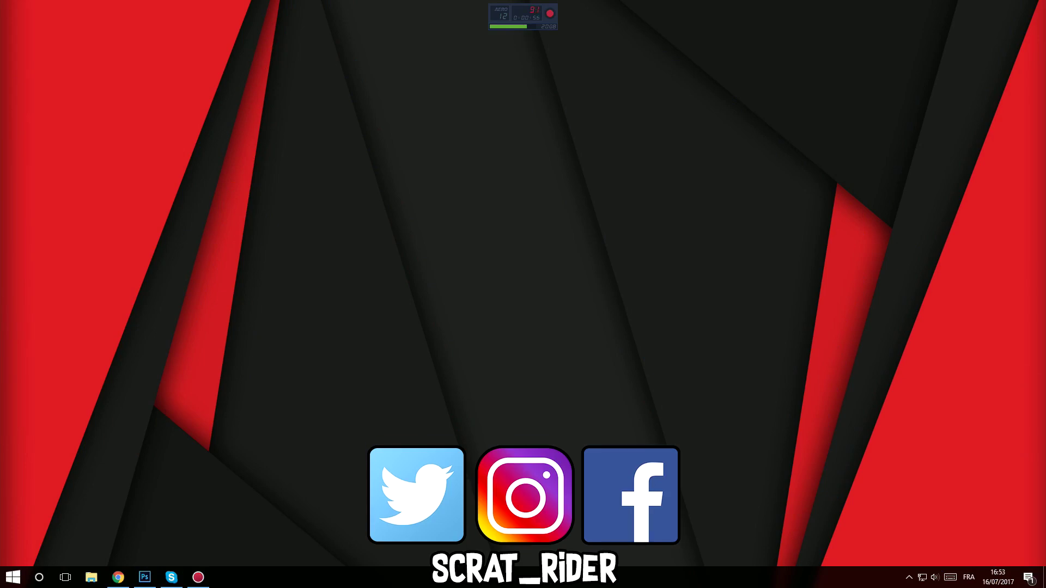
Open Bloc-notes with a blank document.
{"action": "key", "text": "super"}
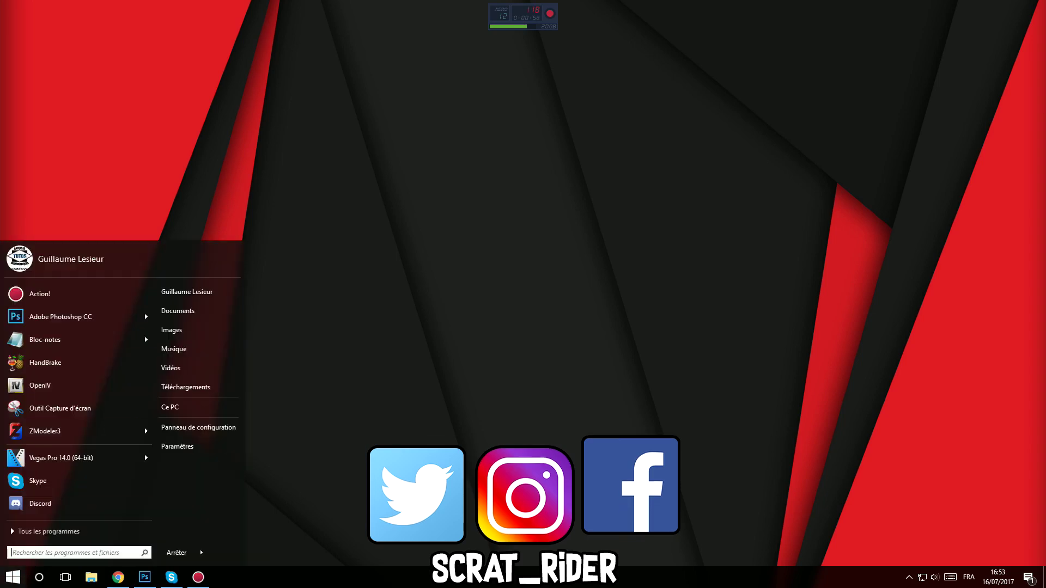
{"action": "key", "text": "Down"}
{"action": "key", "text": "Down"}
{"action": "key", "text": "Return"}
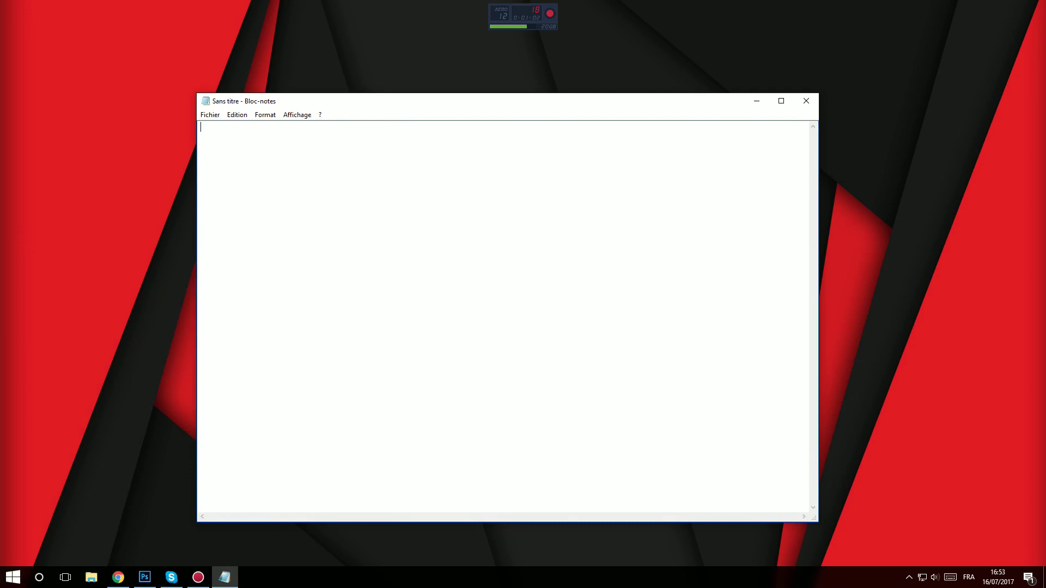
Write the timed shutdown command: shutdown -s -t 3600 -c "STOP".
{"action": "type", "text": "sh"}
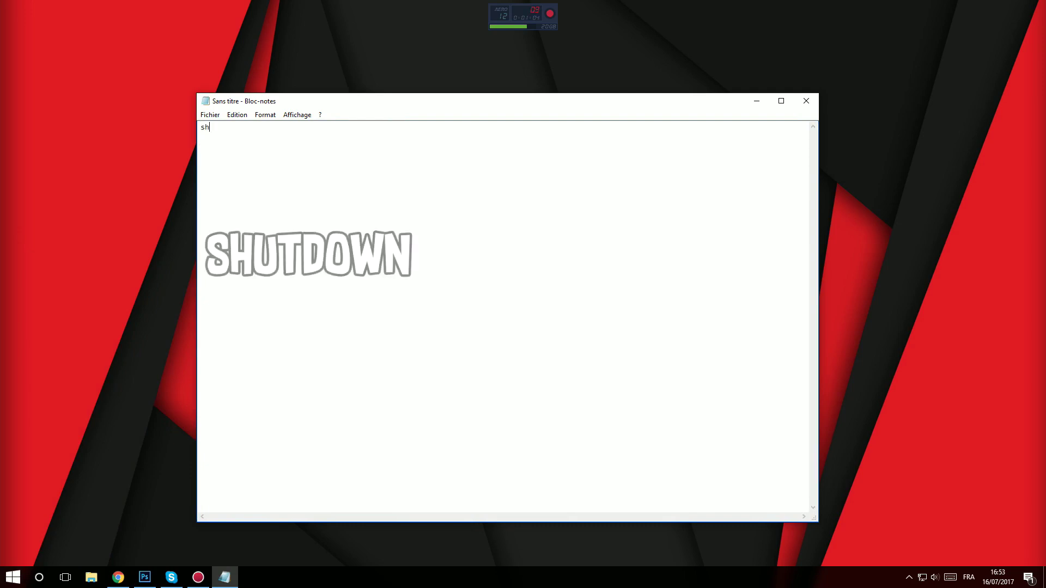
{"action": "type", "text": "utdown -s -t"}
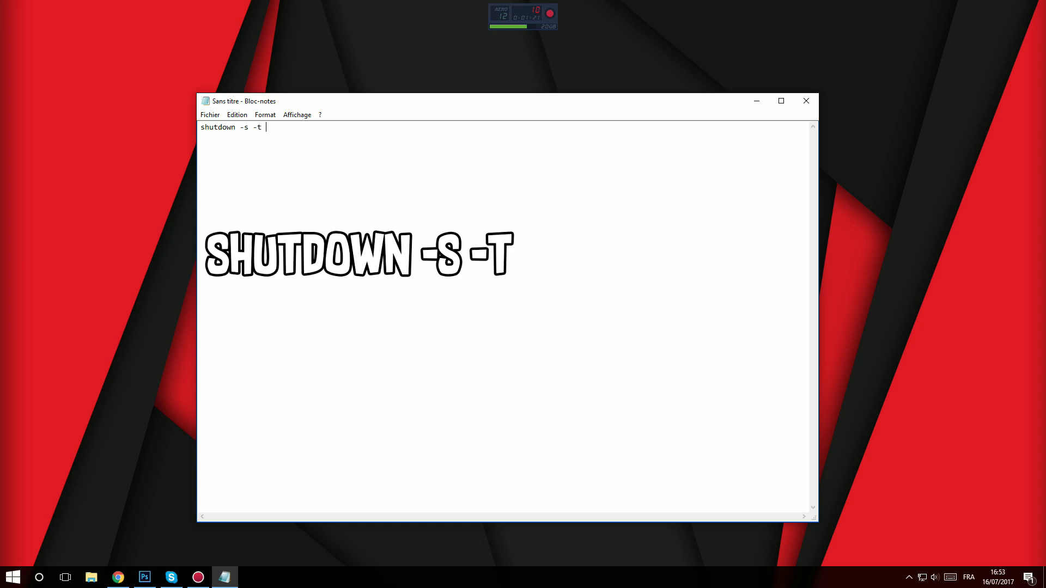
{"action": "type", "text": "3600"}
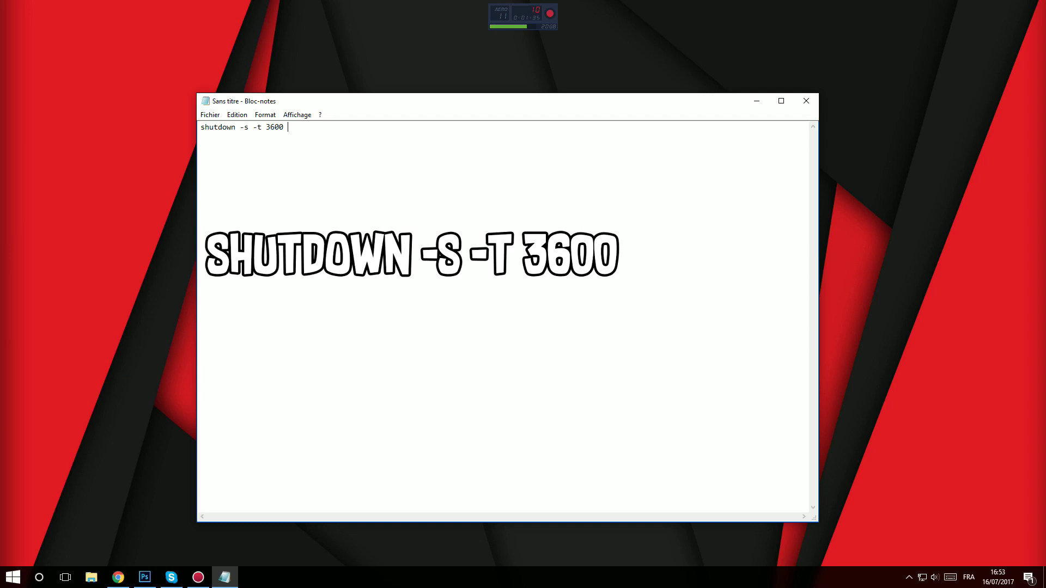
{"action": "type", "text": "-c"}
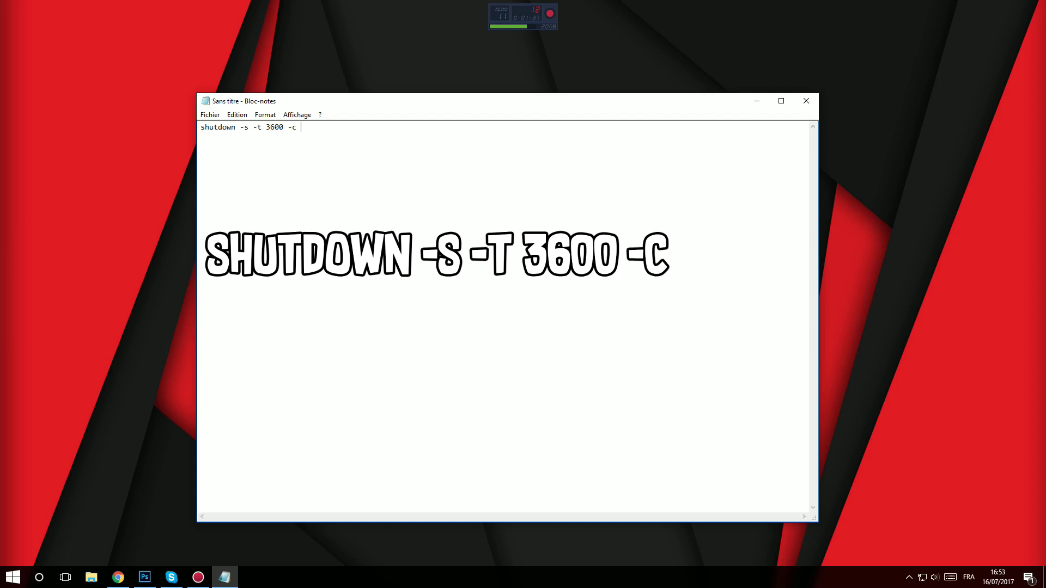
{"action": "type", "text": " \"DY"}
{"action": "key", "text": "BackSpace"}
{"action": "key", "text": "BackSpace"}
{"action": "type", "text": "STOP\""}
Save the file to the desktop (Bureau) as stop.bat and close the editor.
{"action": "key", "text": "alt+f"}
{"action": "key", "text": "Down"}
{"action": "key", "text": "Down"}
{"action": "key", "text": "Return"}
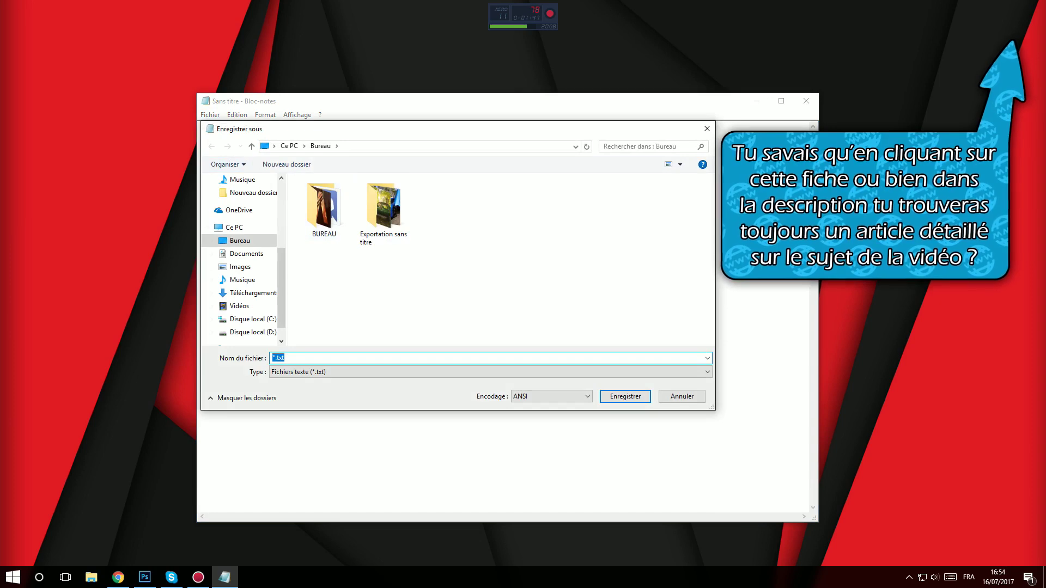
{"action": "type", "text": "stop.bat"}
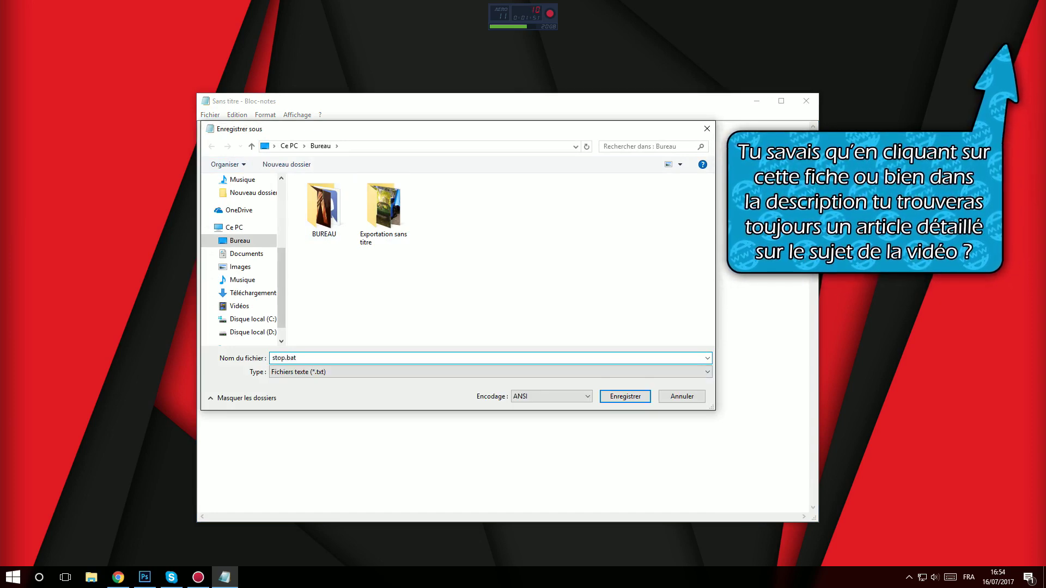
{"action": "key", "text": "Return"}
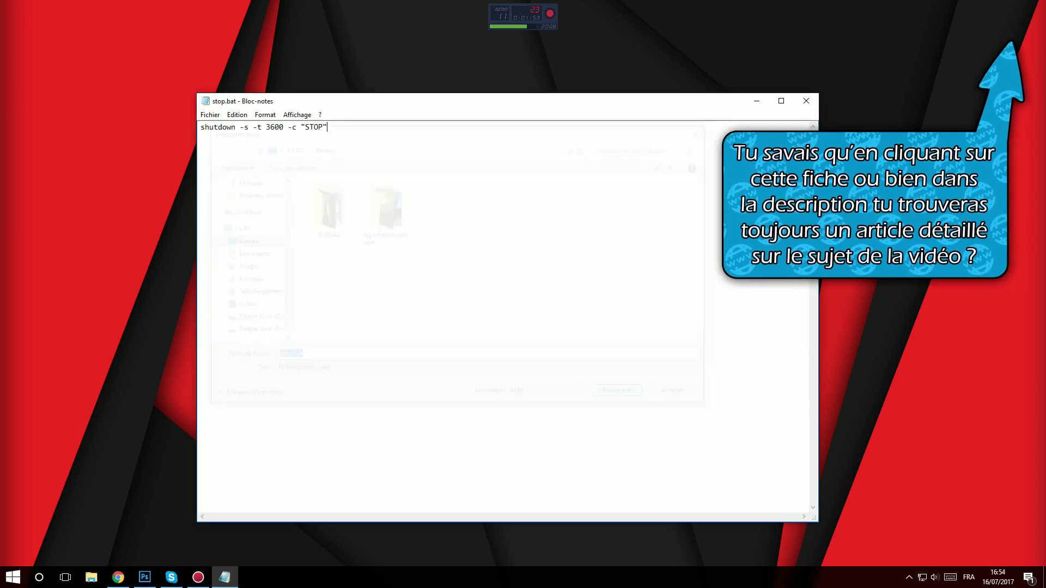
{"action": "key", "text": "alt+F4"}
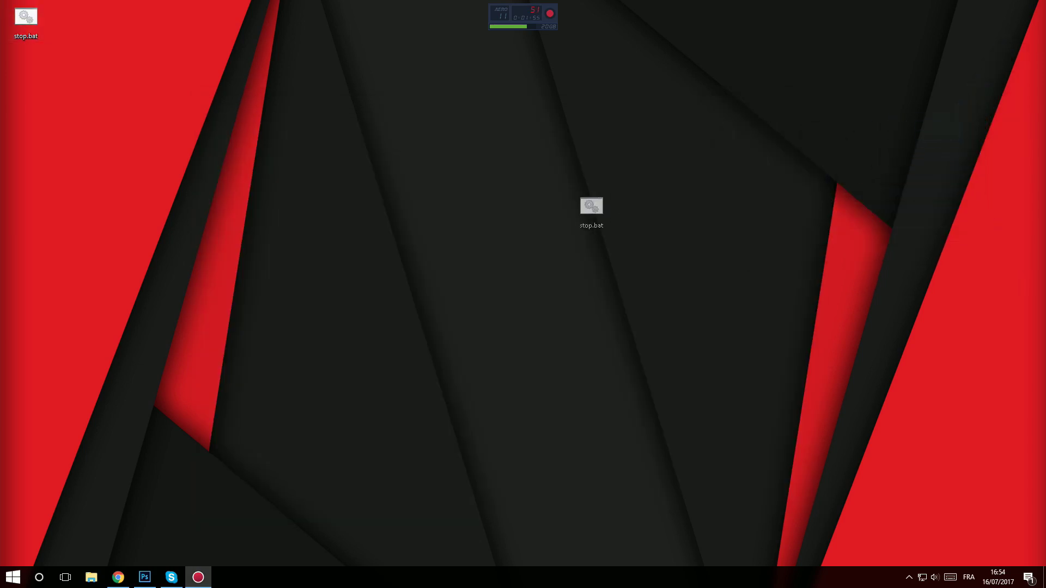
Run stop.bat and reposition its icon near the upper middle of the desktop.
{"action": "left_click_drag", "start_coordinate": [592, 205], "coordinate": [496, 188]}
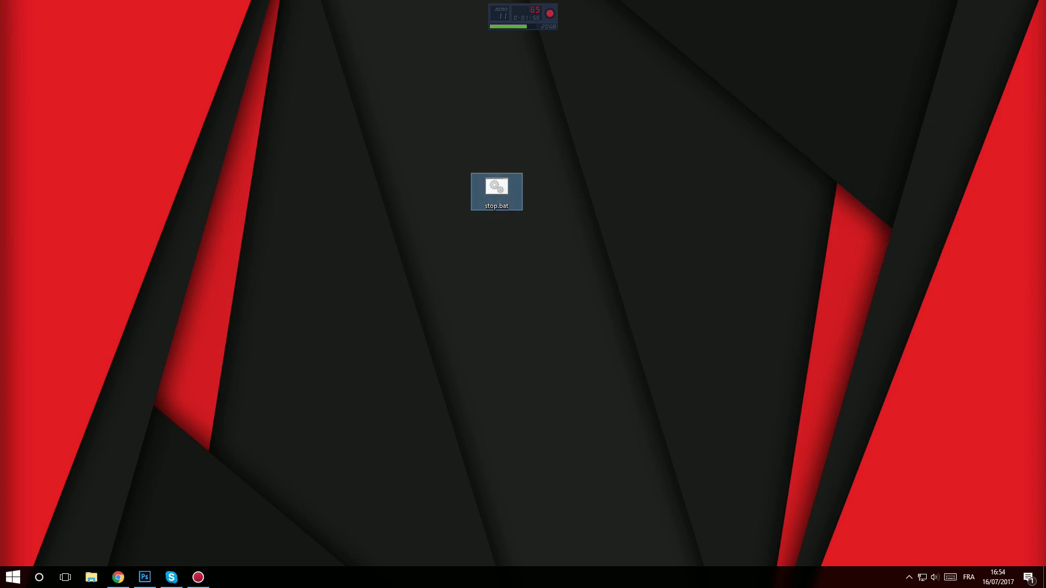
{"action": "double_click", "coordinate": [496, 190]}
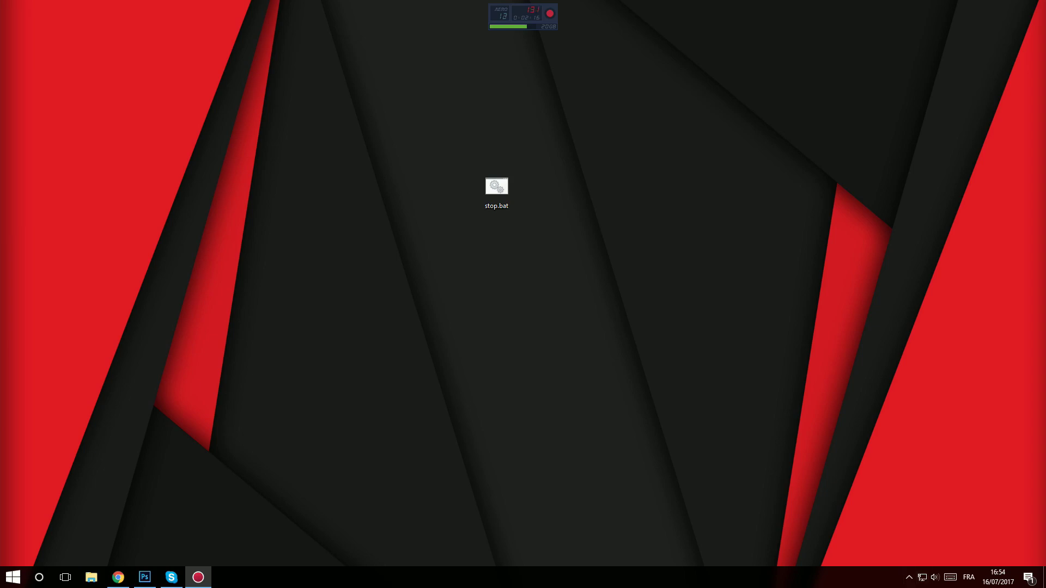
{"action": "left_click_drag", "start_coordinate": [496, 188], "coordinate": [496, 131]}
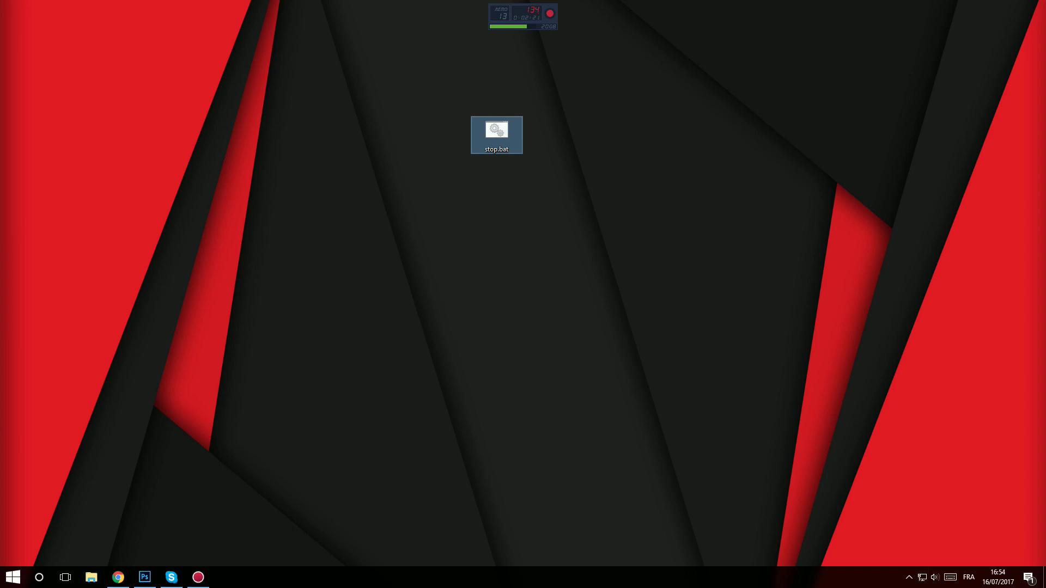
Edit stop.bat to set the shutdown delay to 1800 seconds, and close the editor.
{"action": "right_click", "coordinate": [498, 126]}
{"action": "left_click", "coordinate": [518, 148]}
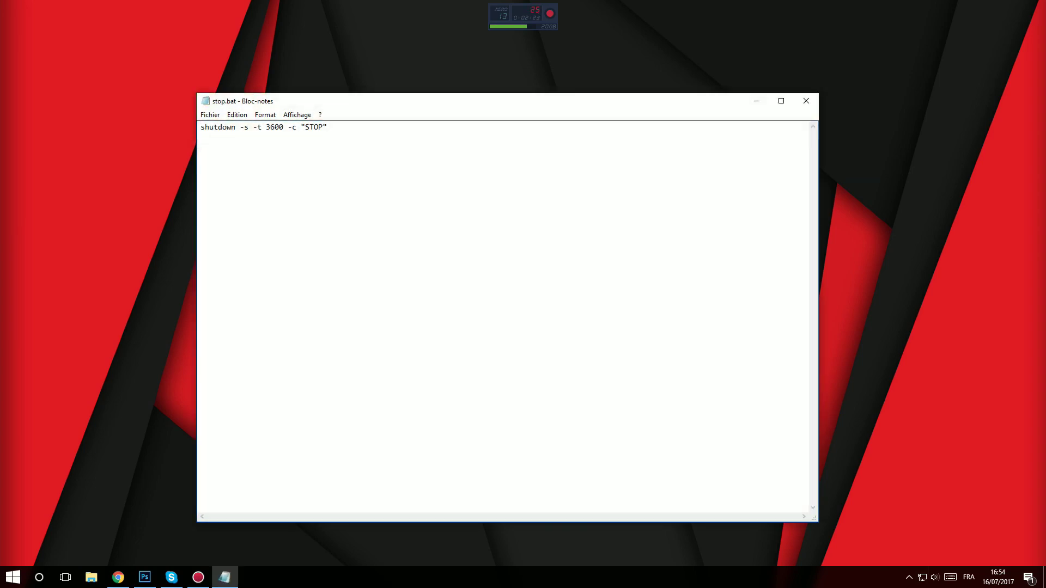
{"action": "key", "text": "shift+Left"}
{"action": "key", "text": "shift+Left"}
{"action": "key", "text": "shift+Left"}
{"action": "key", "text": "shift+Left"}
{"action": "type", "text": "1800"}
{"action": "left_click", "coordinate": [806, 101]}
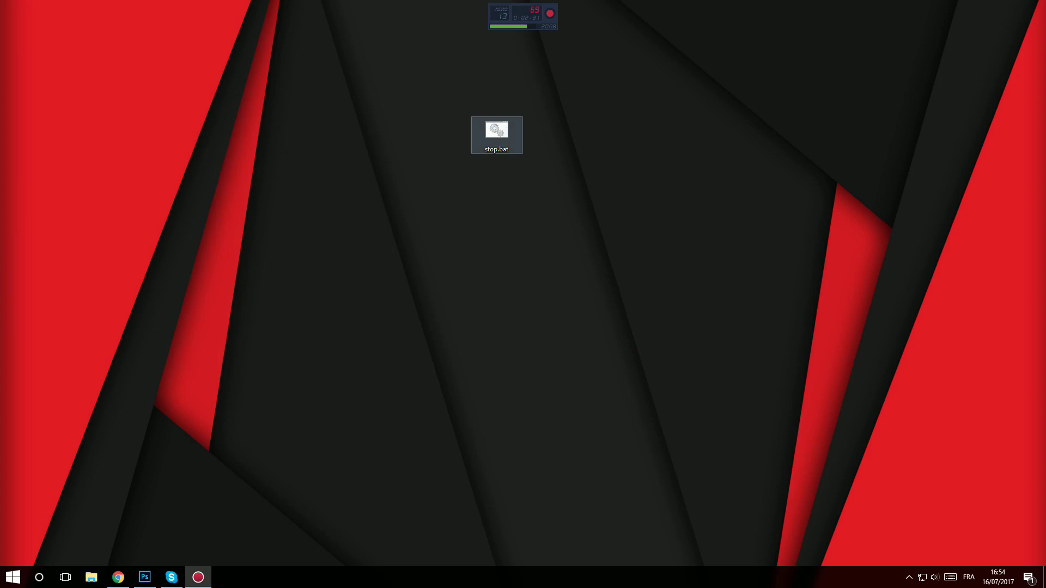
Create a desktop shortcut to stop.bat and place it near the middle of the desktop.
{"action": "right_click", "coordinate": [500, 130]}
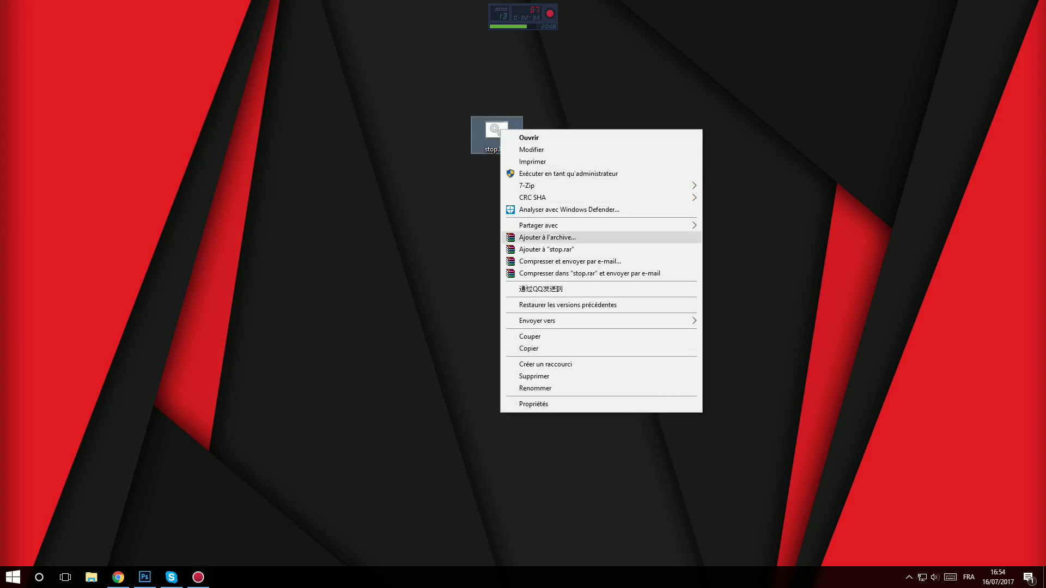
{"action": "mouse_move", "coordinate": [567, 321]}
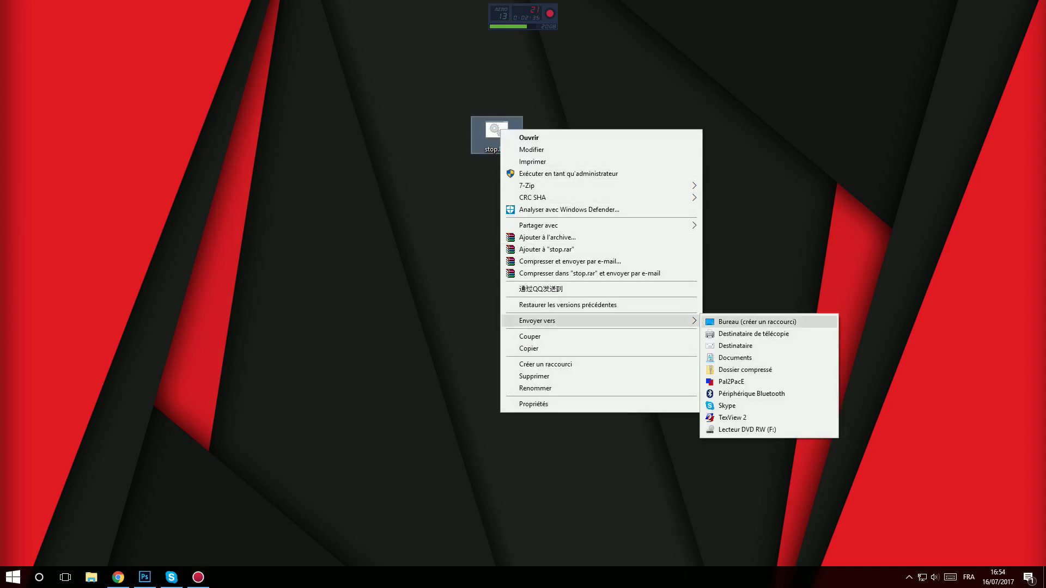
{"action": "left_click", "coordinate": [757, 321]}
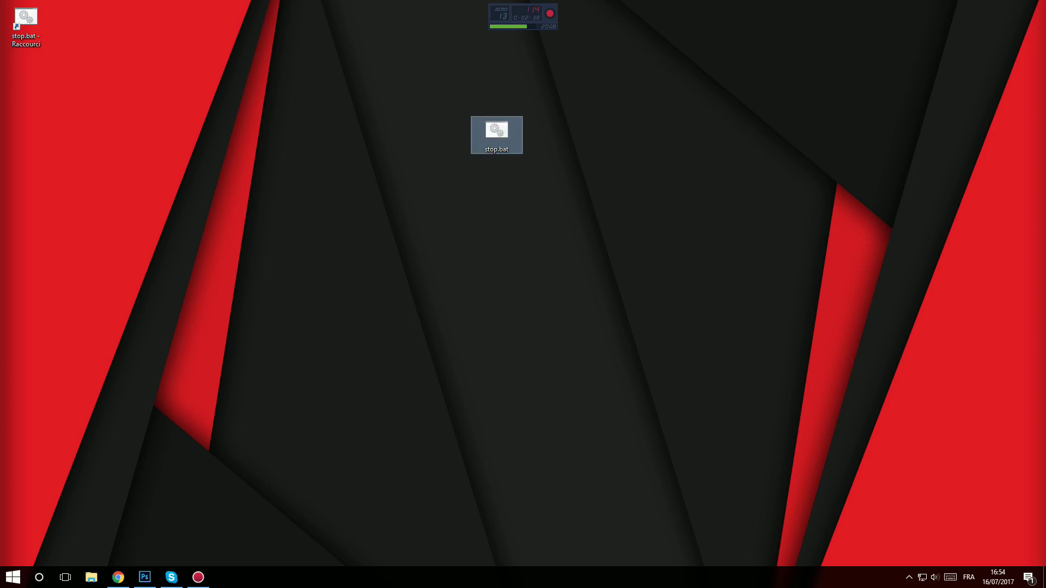
{"action": "key", "text": "Delete"}
{"action": "left_click_drag", "start_coordinate": [26, 25], "coordinate": [507, 207]}
Rename the stop.bat shortcut as arret auto.
{"action": "key", "text": "F2"}
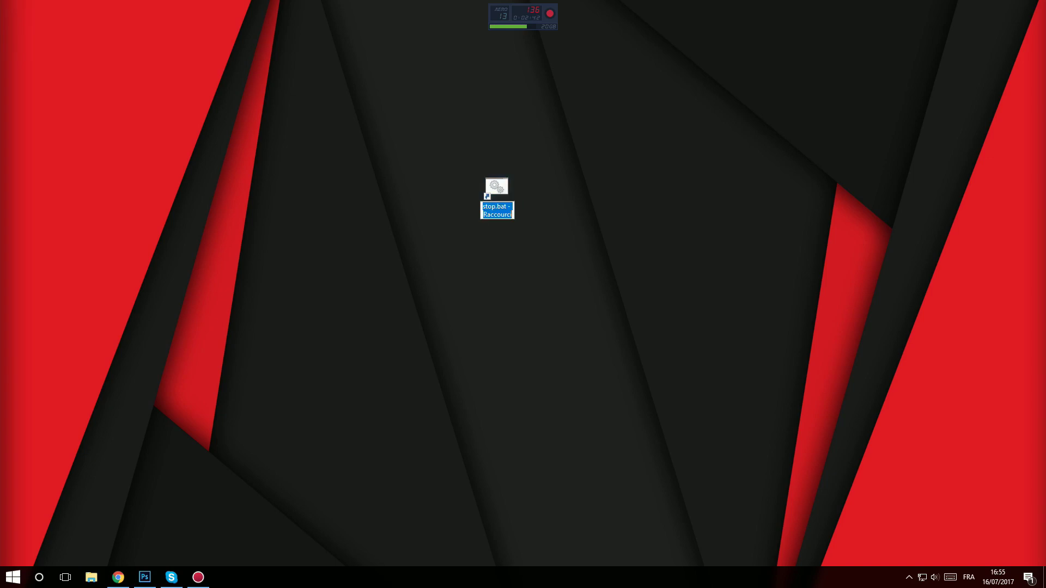
{"action": "type", "text": "arret auto"}
{"action": "key", "text": "Return"}
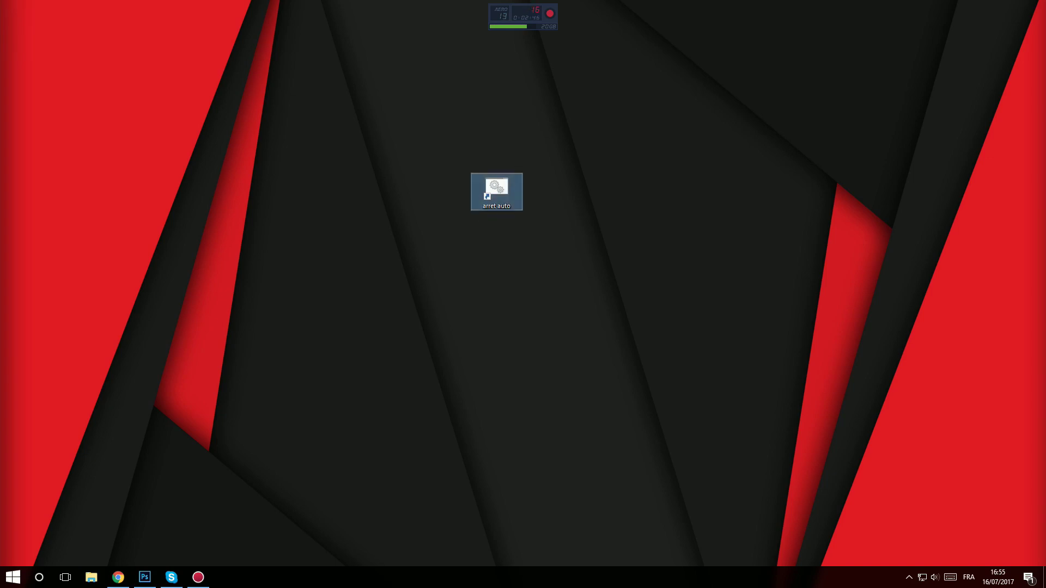
Change the icon of the arret auto shortcut to the red power symbol from shell32 and apply it.
{"action": "right_click", "coordinate": [502, 203]}
{"action": "left_click", "coordinate": [536, 489]}
{"action": "left_click", "coordinate": [627, 401]}
{"action": "key", "text": "Return"}
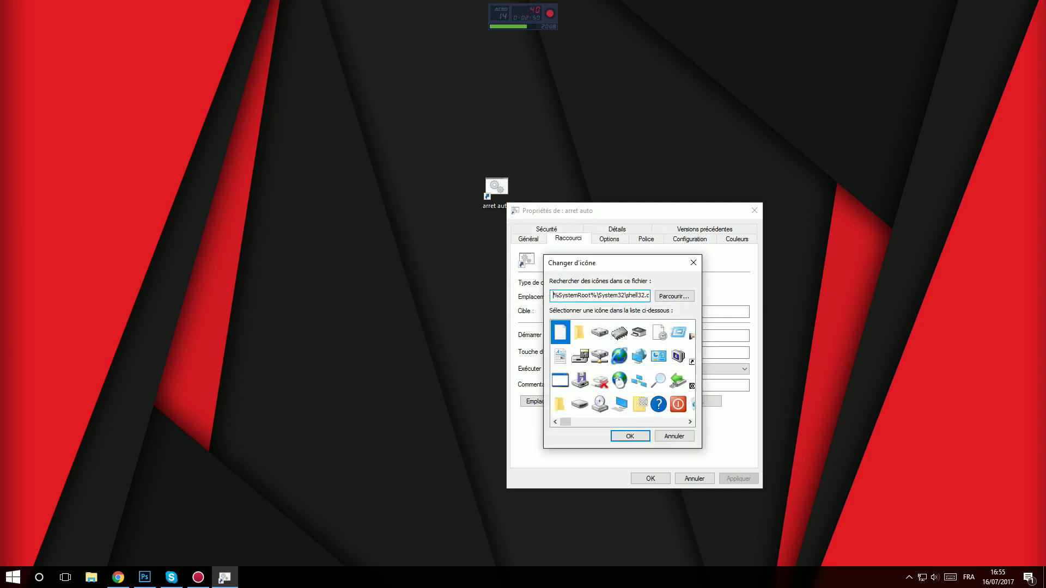
{"action": "left_click", "coordinate": [678, 403]}
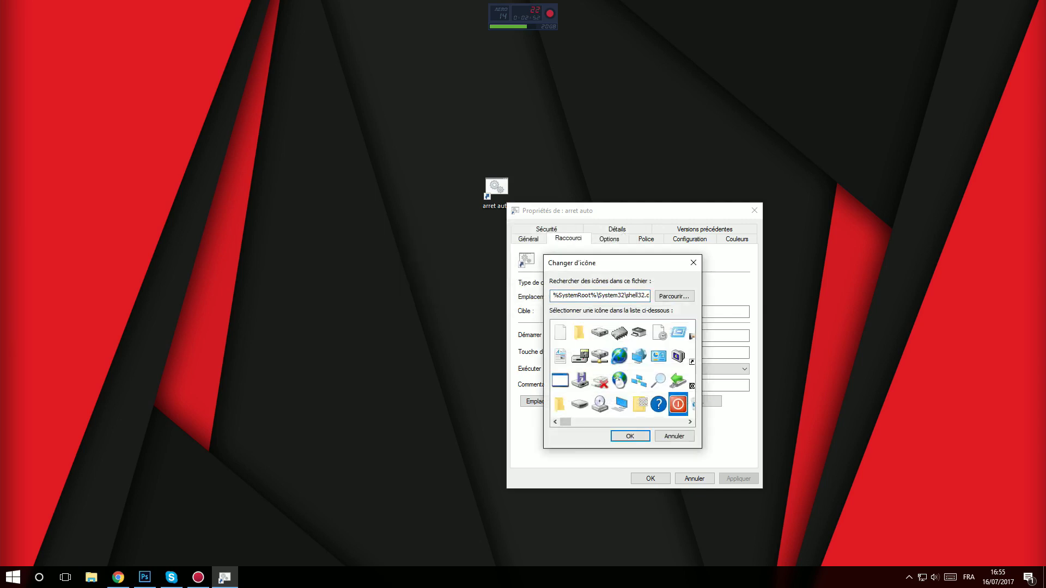
{"action": "left_click", "coordinate": [630, 436]}
{"action": "left_click", "coordinate": [738, 478]}
{"action": "left_click", "coordinate": [651, 479]}
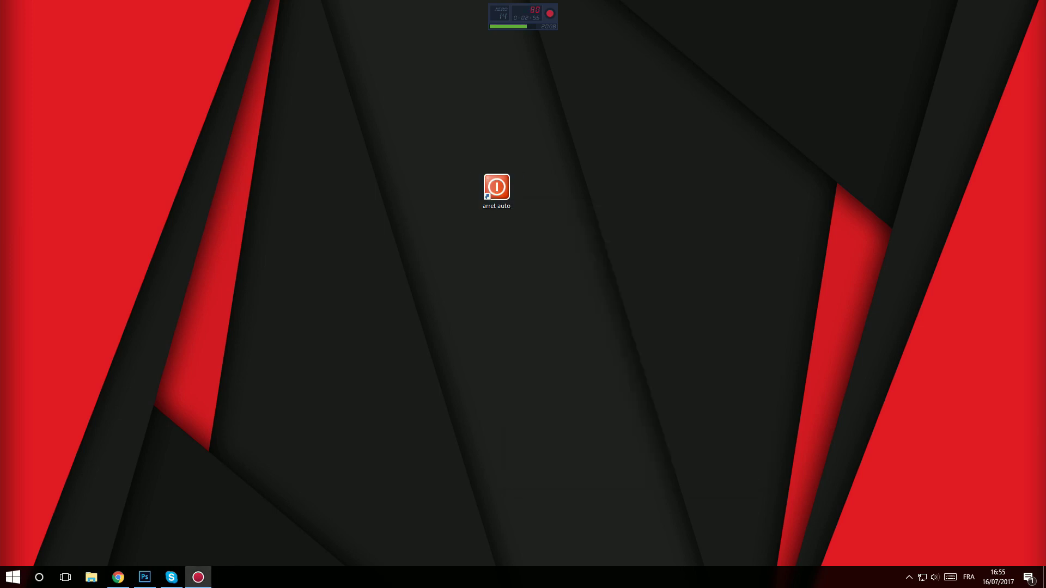
Open the file location of the arret auto shortcut and look at the actions available for stop.bat.
{"action": "mouse_move", "coordinate": [496, 187]}
{"action": "left_mouse_down"}
{"action": "mouse_move", "coordinate": [449, 173]}
{"action": "mouse_move", "coordinate": [496, 187]}
{"action": "left_mouse_up"}
{"action": "right_click", "coordinate": [497, 187]}
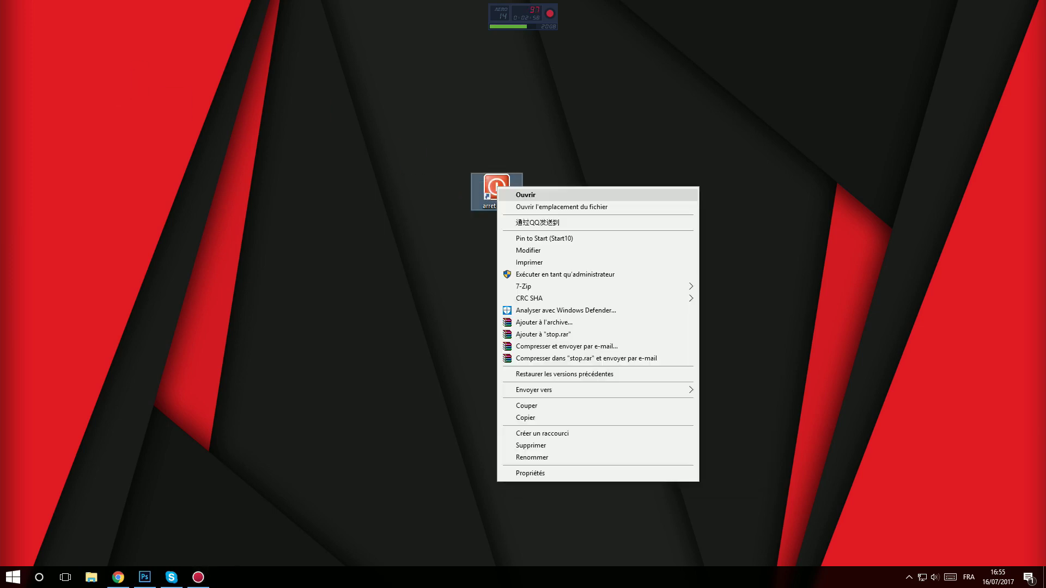
{"action": "key", "text": "Down"}
{"action": "key", "text": "Down"}
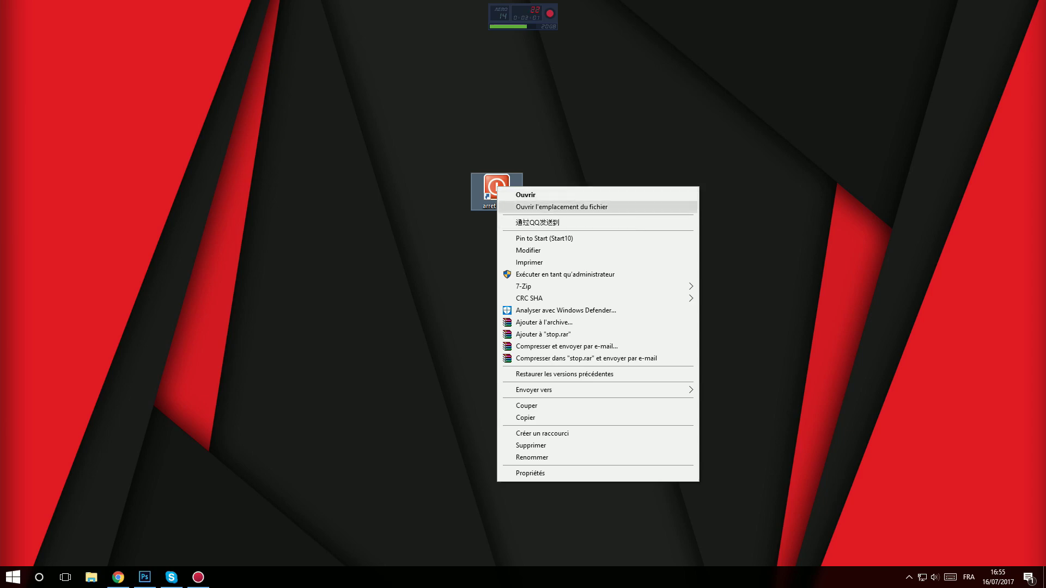
{"action": "key", "text": "Return"}
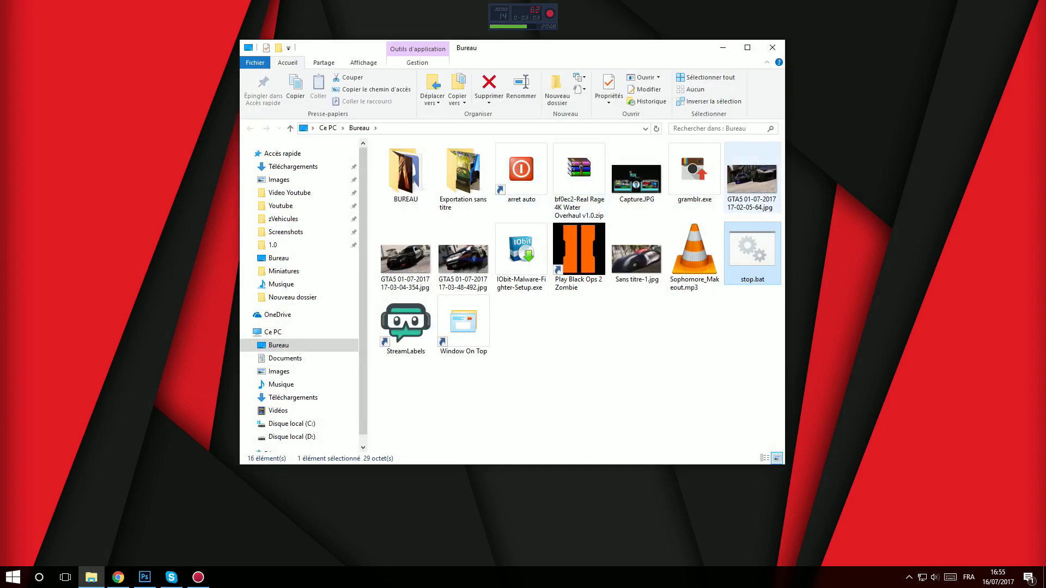
{"action": "right_click", "coordinate": [756, 245]}
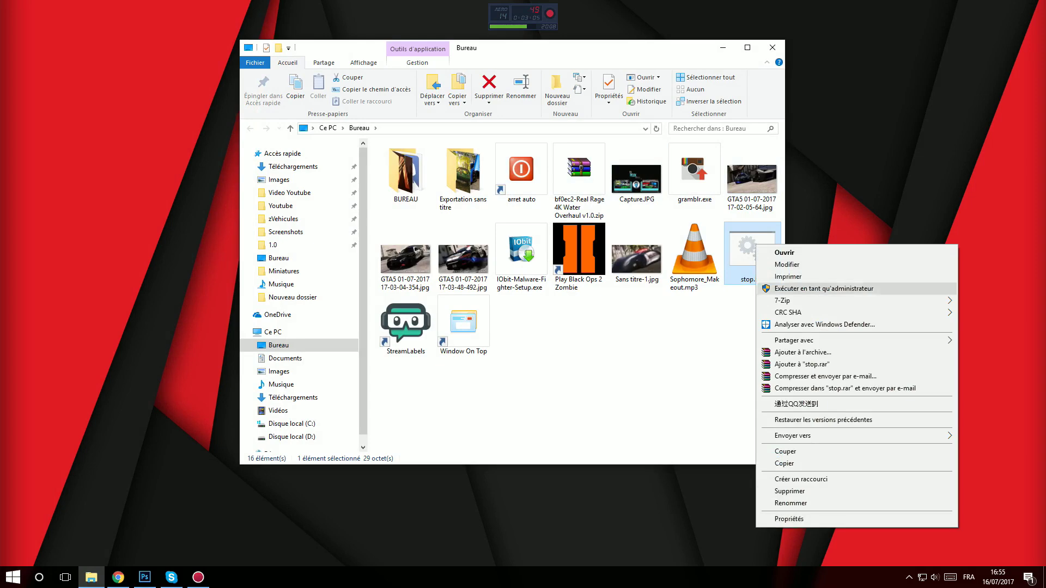
{"action": "key", "text": "Return"}
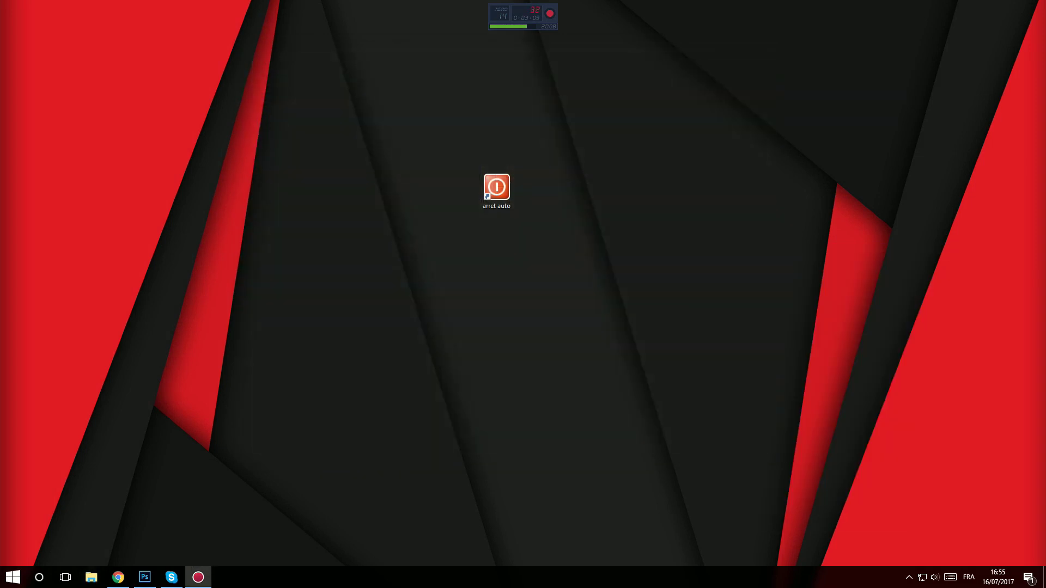
Cancel the scheduled shutdown by running shutdown -a in a command prompt, and close the prompt.
{"action": "key", "text": "super+r"}
{"action": "type", "text": "cm"}
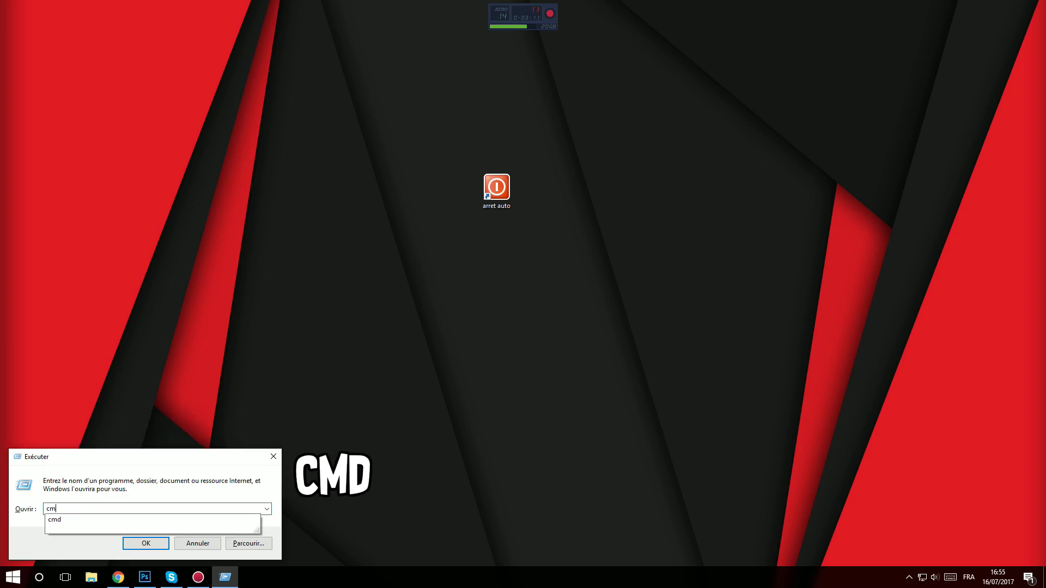
{"action": "type", "text": "d"}
{"action": "key", "text": "Return"}
{"action": "type", "text": "shutdown -a"}
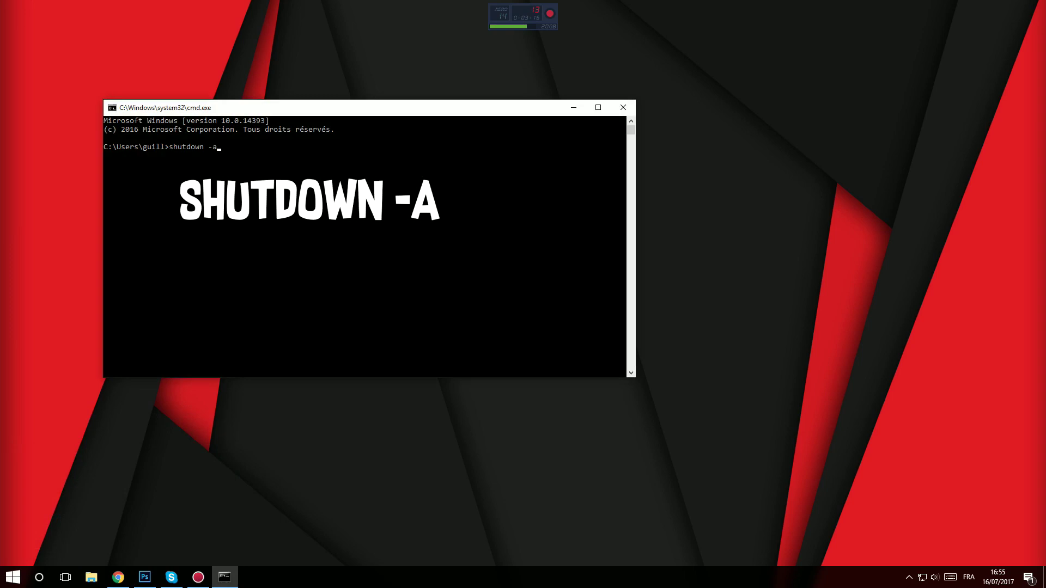
{"action": "key", "text": "Return"}
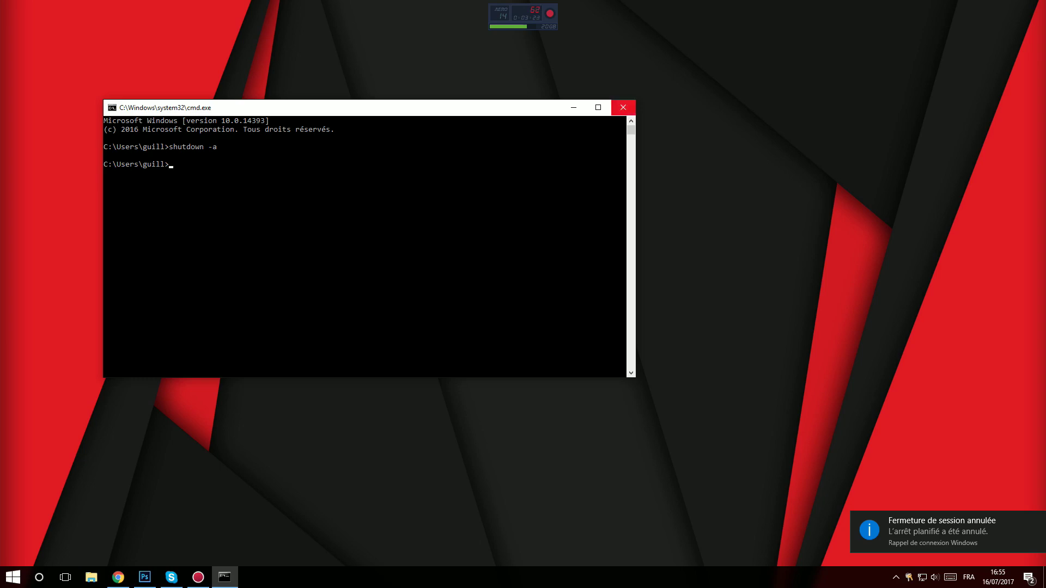
{"action": "left_click", "coordinate": [622, 107]}
Start the timed shutdown from the arret auto shortcut, and cancel it with shutdown -a in a command prompt.
{"action": "double_click", "coordinate": [496, 188]}
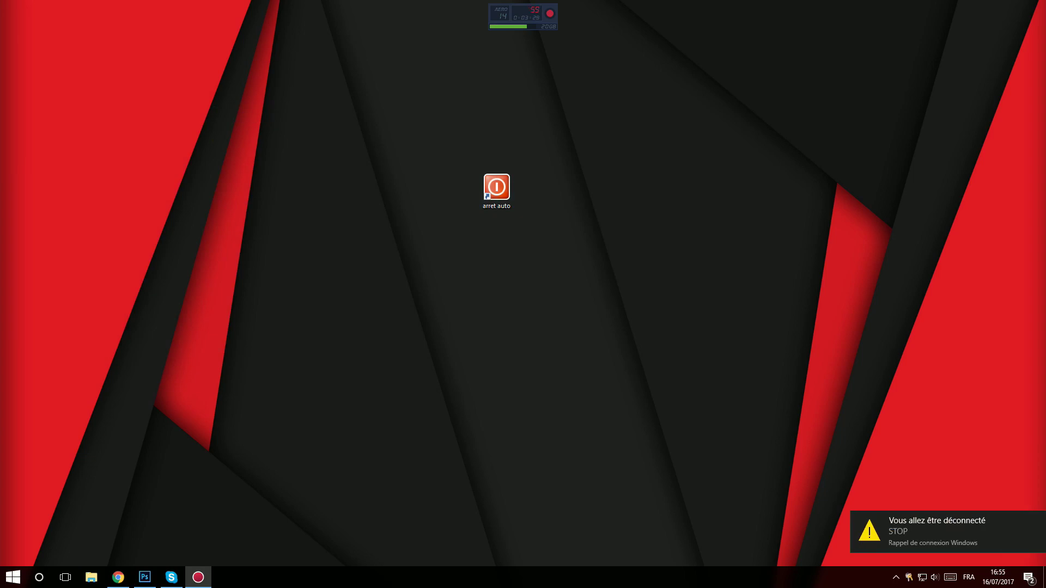
{"action": "key", "text": "super+r"}
{"action": "key", "text": "Return"}
{"action": "type", "text": "shutdown -a"}
{"action": "key", "text": "Return"}
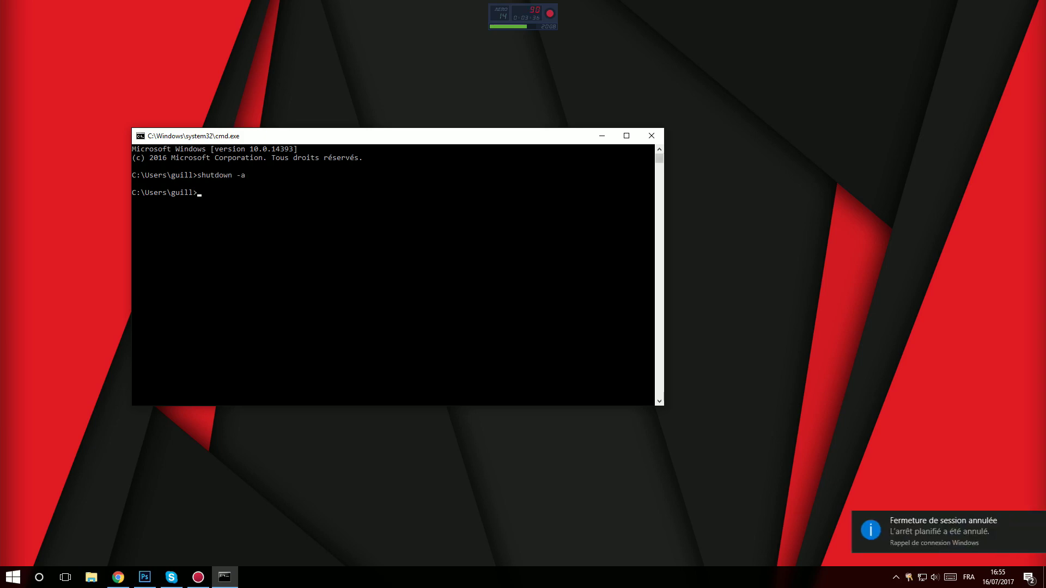
{"action": "left_click", "coordinate": [651, 136]}
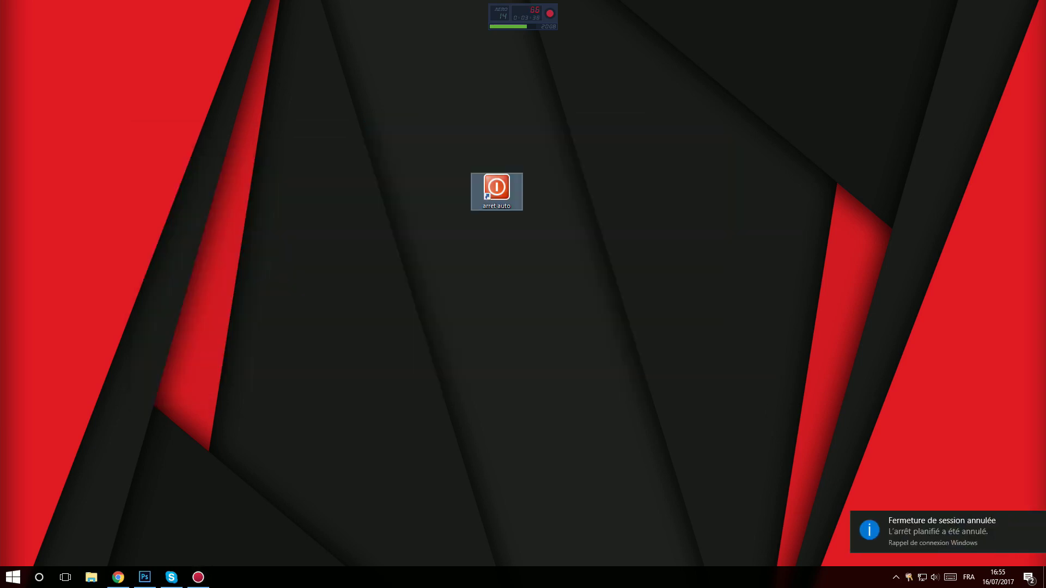